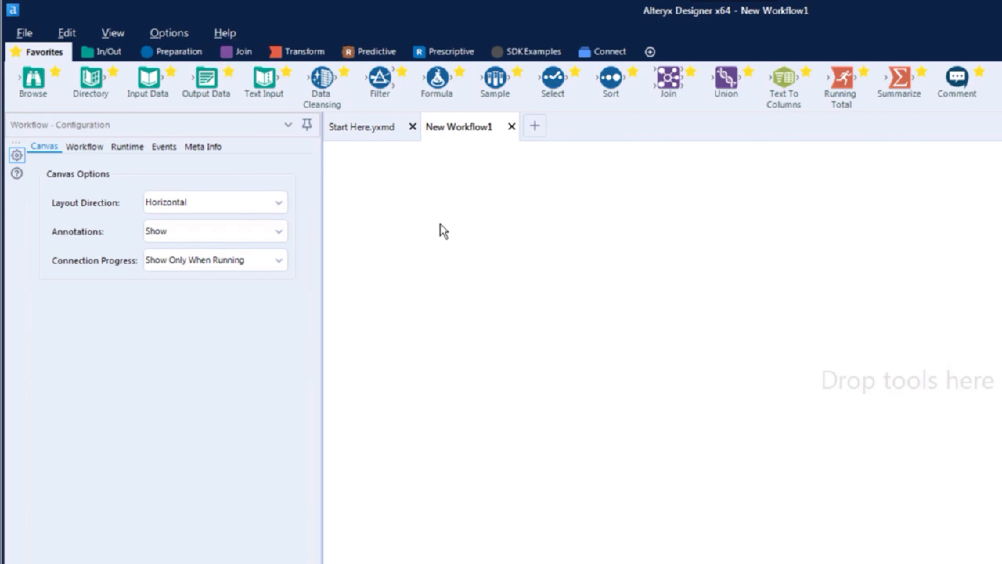
Browse the tools in the In/Out, Preparation, Join and Transform categories.
{"action": "left_click", "coordinate": [105, 55]}
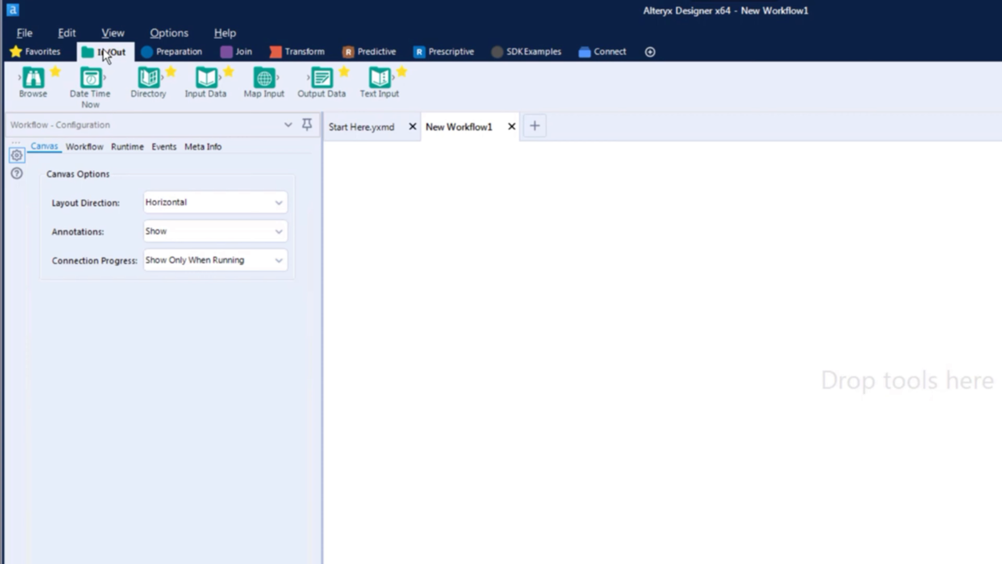
{"action": "left_click", "coordinate": [178, 58]}
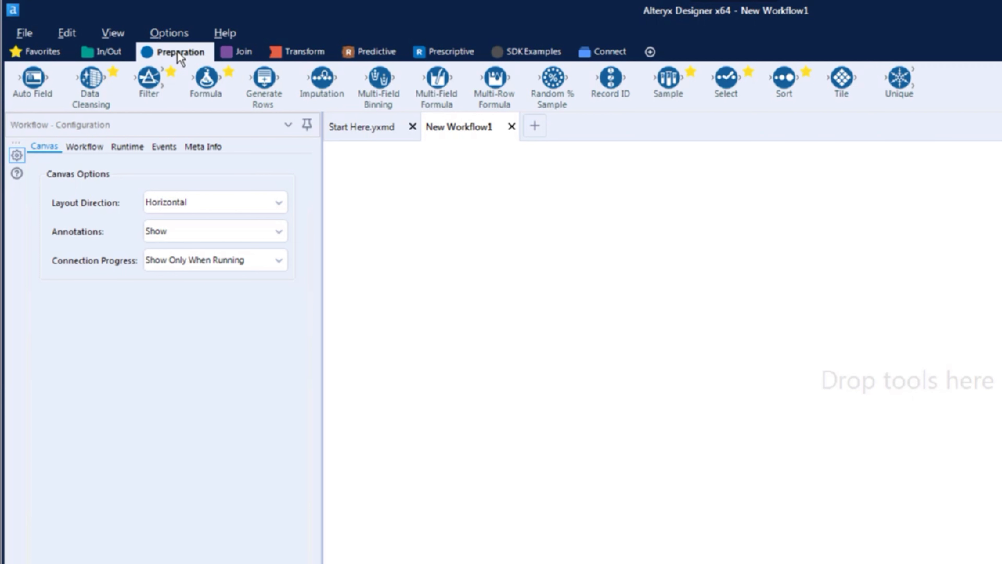
{"action": "left_click", "coordinate": [243, 53]}
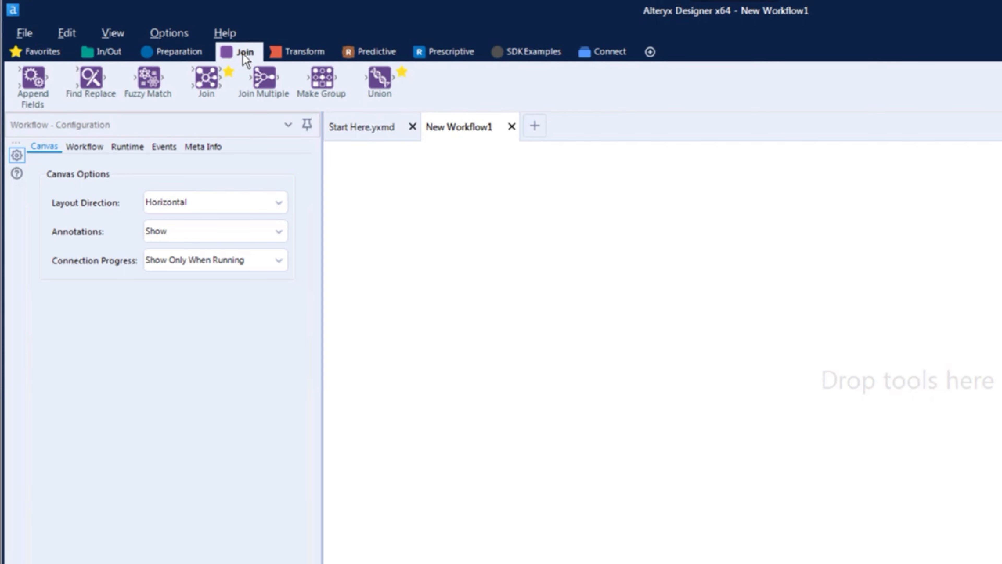
{"action": "left_click", "coordinate": [300, 54]}
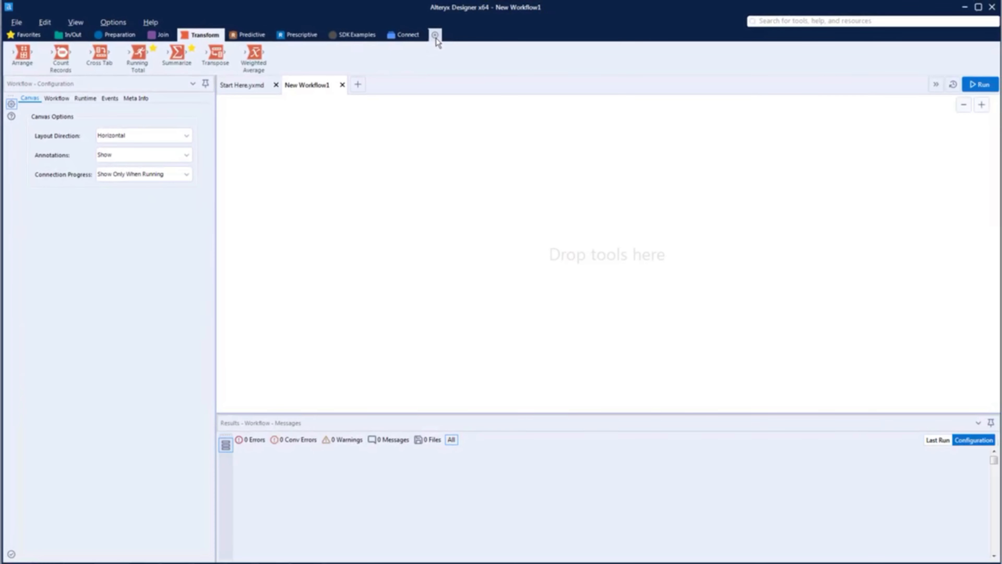
Add the Reporting, Spatial and Developer categories to the tool palette.
{"action": "left_click", "coordinate": [435, 36]}
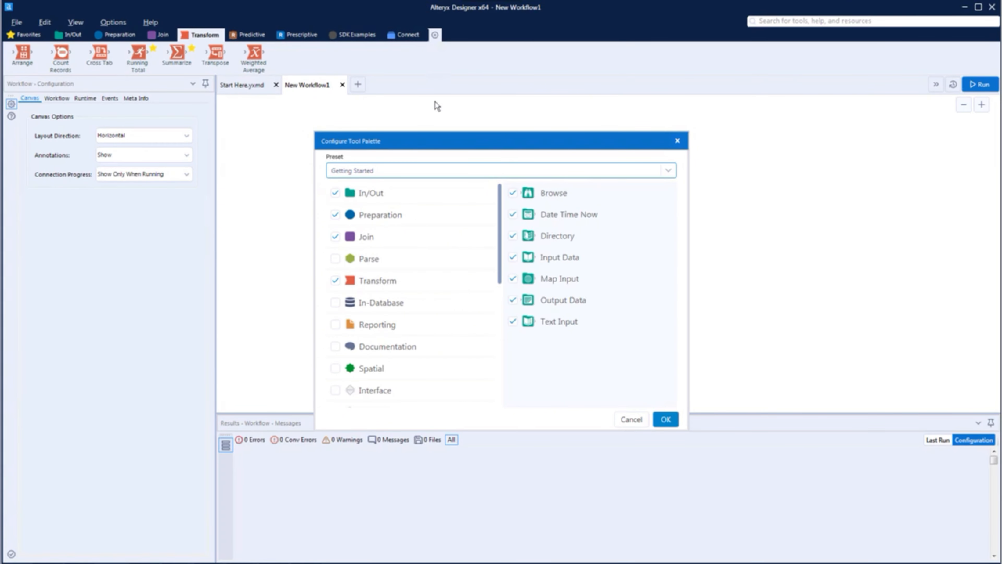
{"action": "left_click", "coordinate": [360, 327]}
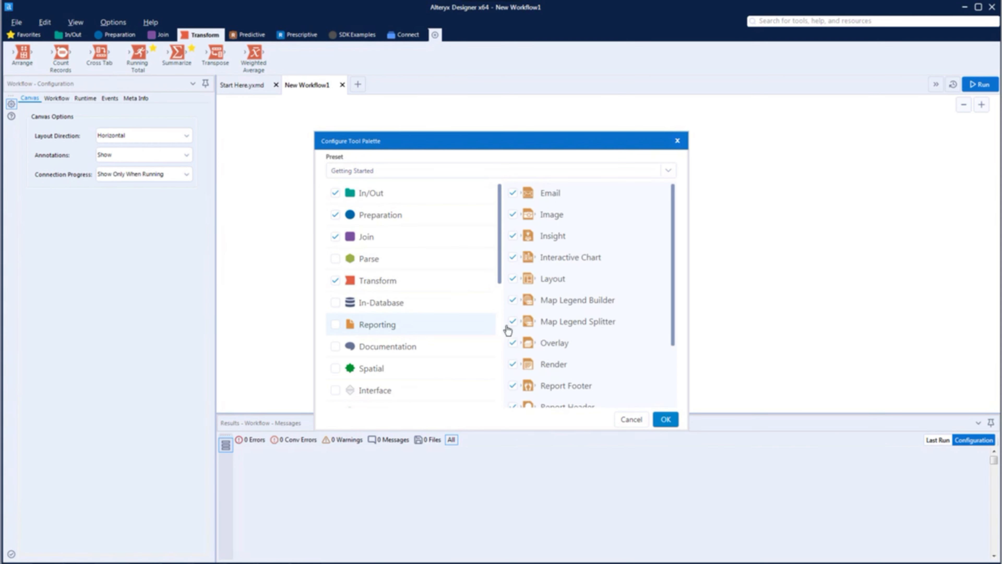
{"action": "left_click_drag", "start_coordinate": [674, 265], "coordinate": [674, 266]}
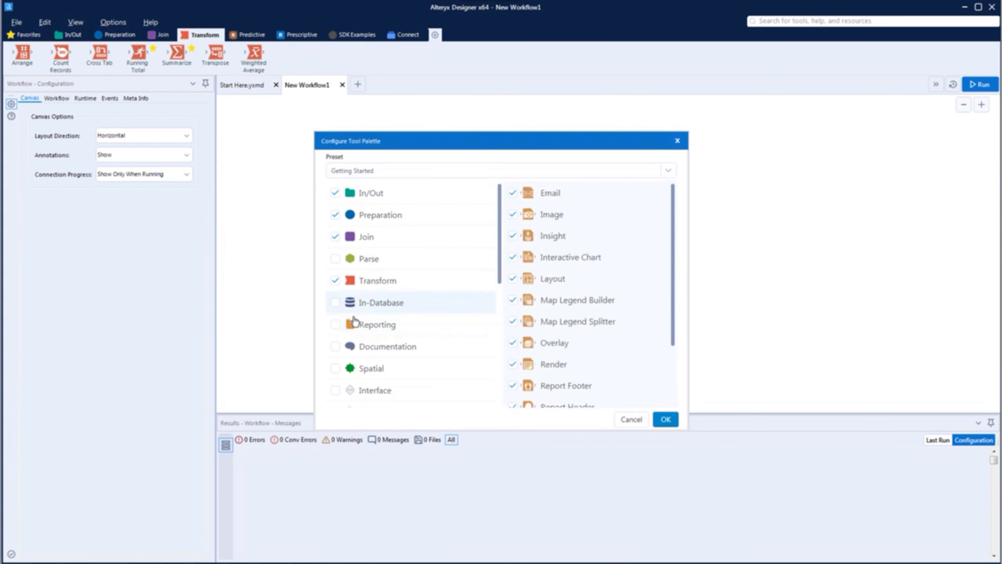
{"action": "left_click", "coordinate": [335, 324]}
{"action": "scroll", "coordinate": [500, 257], "scroll_direction": "down", "scroll_amount": 3}
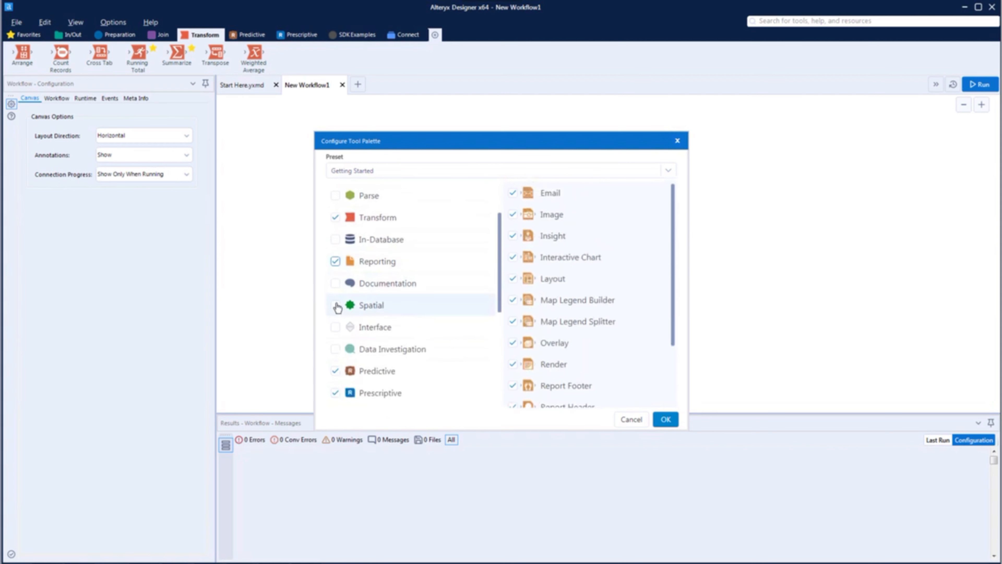
{"action": "left_click", "coordinate": [335, 305]}
{"action": "left_click_drag", "start_coordinate": [674, 285], "coordinate": [679, 355]}
{"action": "scroll", "coordinate": [401, 322], "scroll_direction": "down", "scroll_amount": 9}
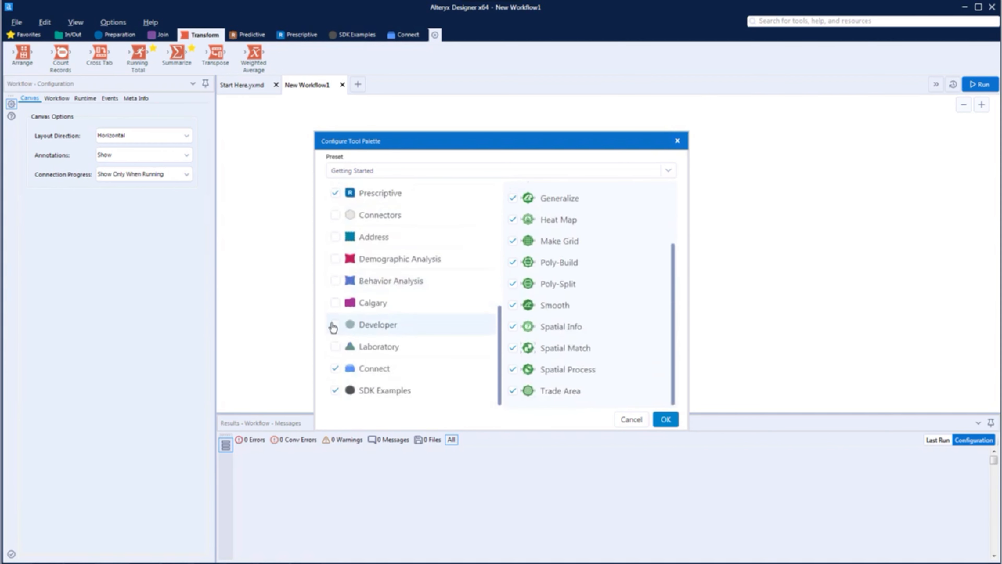
{"action": "left_click", "coordinate": [335, 324]}
{"action": "left_click_drag", "start_coordinate": [675, 268], "coordinate": [678, 379]}
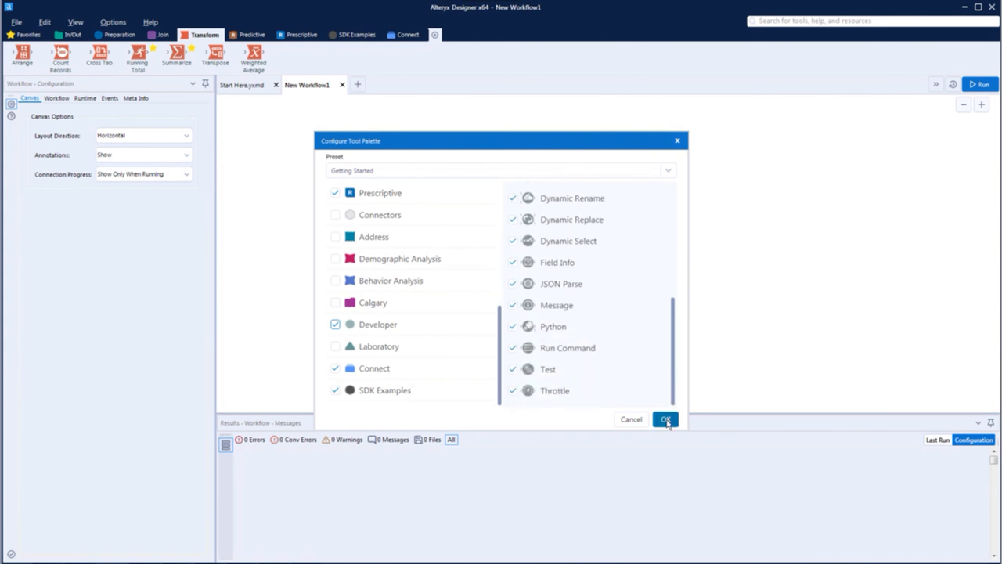
{"action": "left_click", "coordinate": [666, 419]}
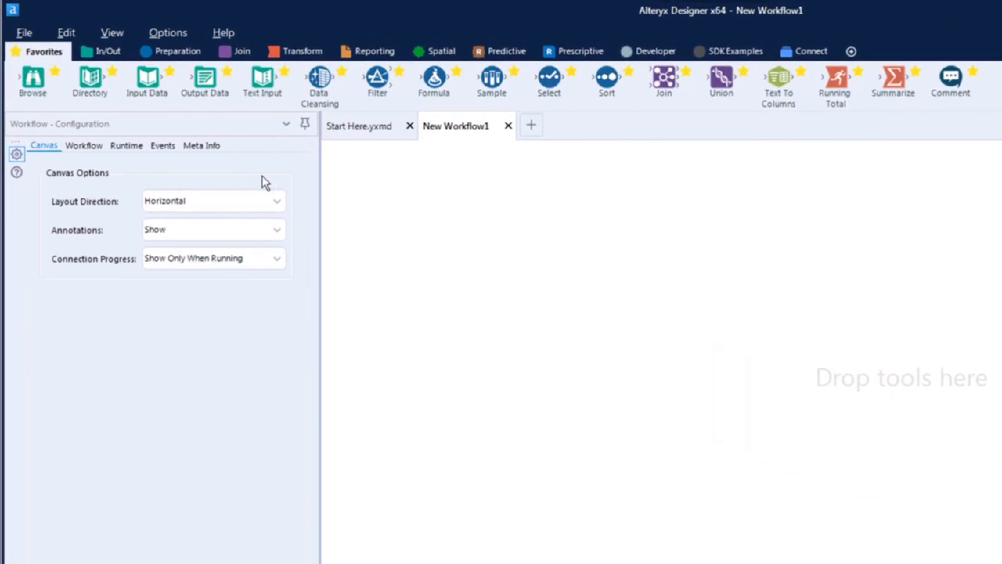
Add the Multi-Field Formula tool from the Preparation category to the favorites and show the favorite tools.
{"action": "left_click", "coordinate": [182, 56]}
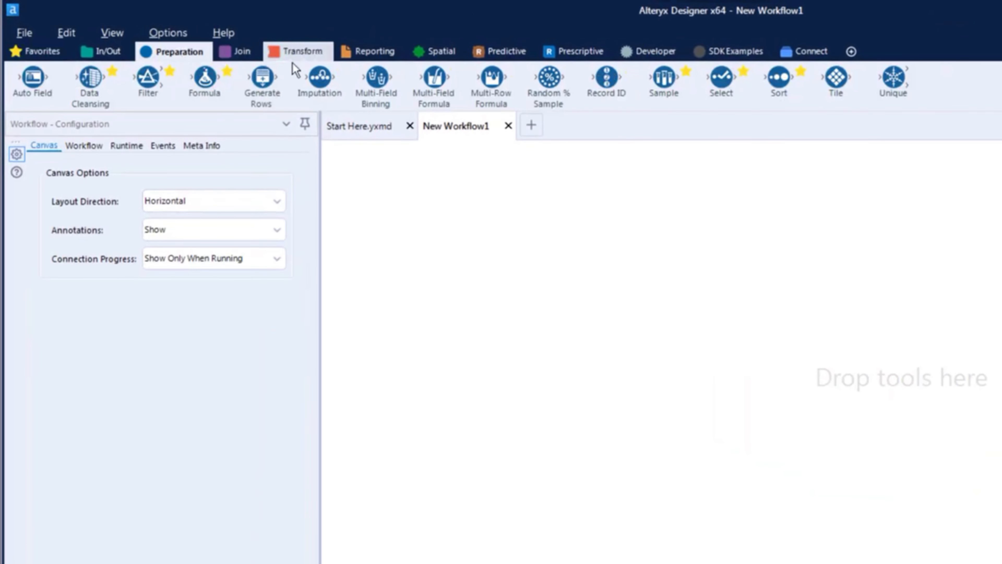
{"action": "left_click_drag", "start_coordinate": [435, 81], "coordinate": [439, 87]}
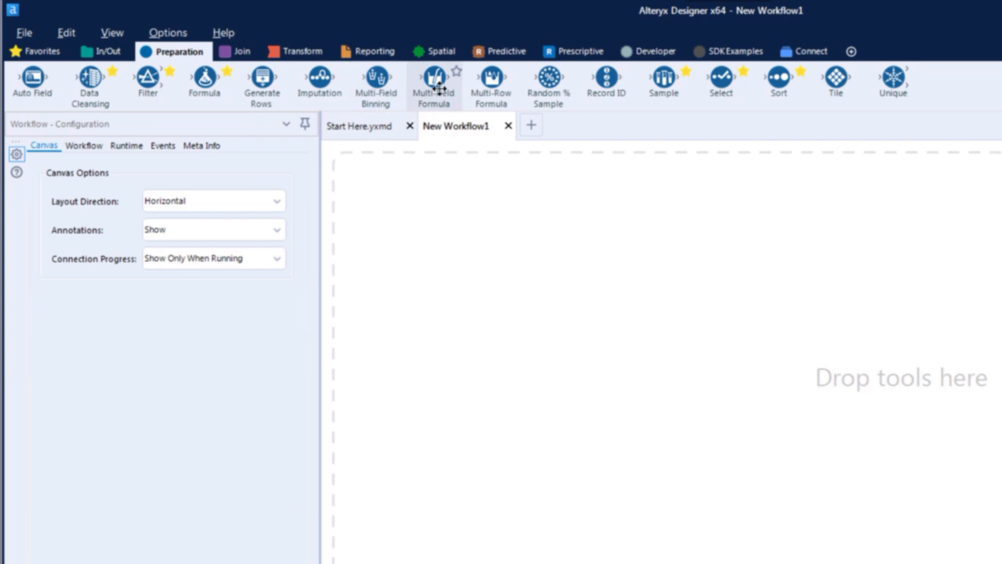
{"action": "left_click", "coordinate": [457, 71]}
{"action": "left_click", "coordinate": [43, 52]}
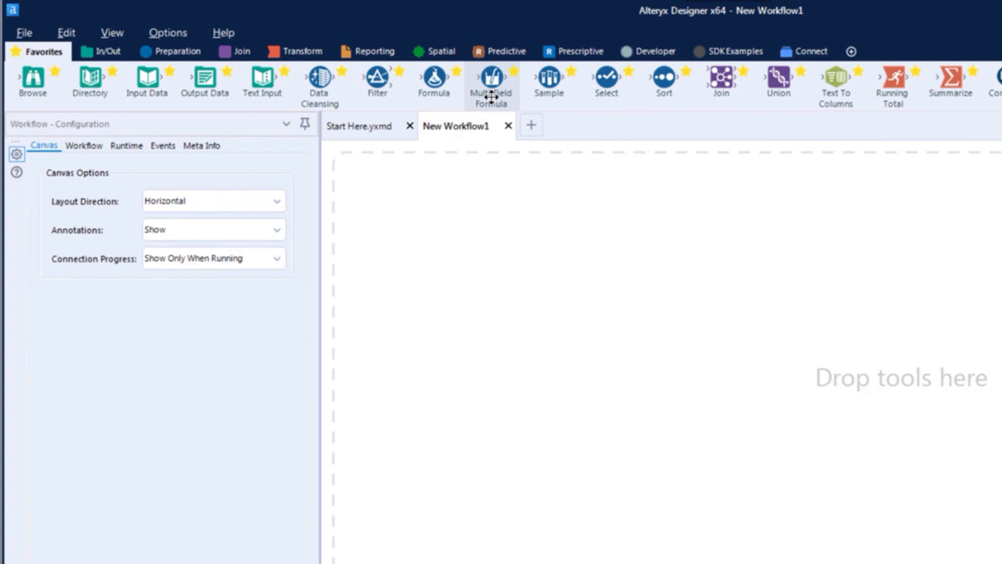
Open the example workflow of the Filter tool from the Preparation category and look through it.
{"action": "left_click", "coordinate": [109, 53]}
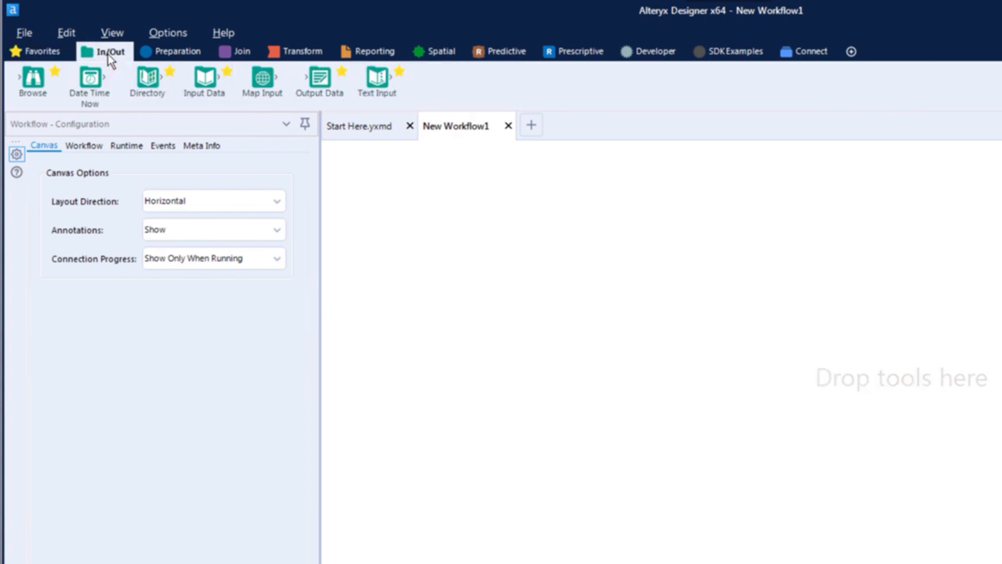
{"action": "left_click", "coordinate": [180, 53]}
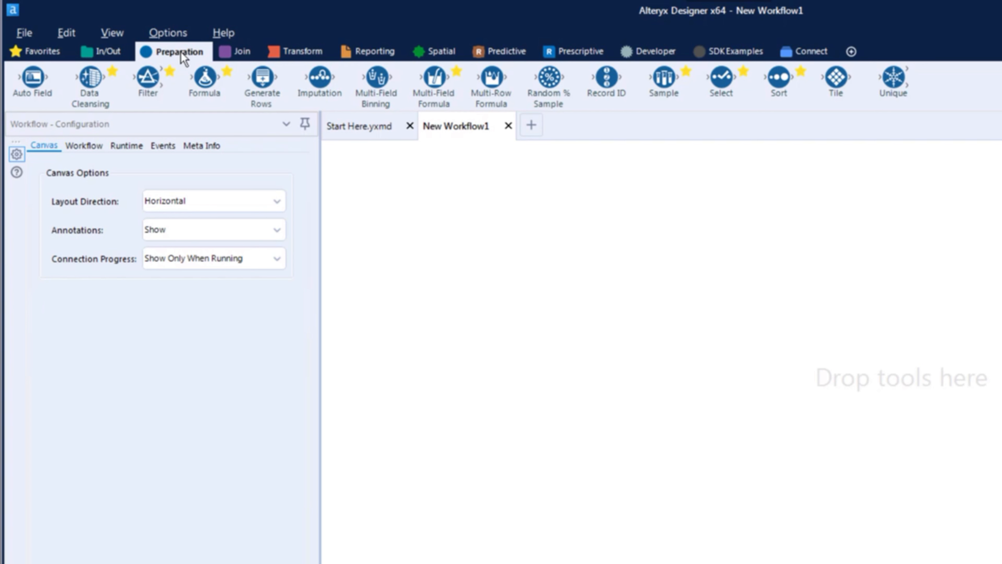
{"action": "left_click_drag", "start_coordinate": [148, 80], "coordinate": [149, 80]}
{"action": "mouse_move", "coordinate": [148, 80]}
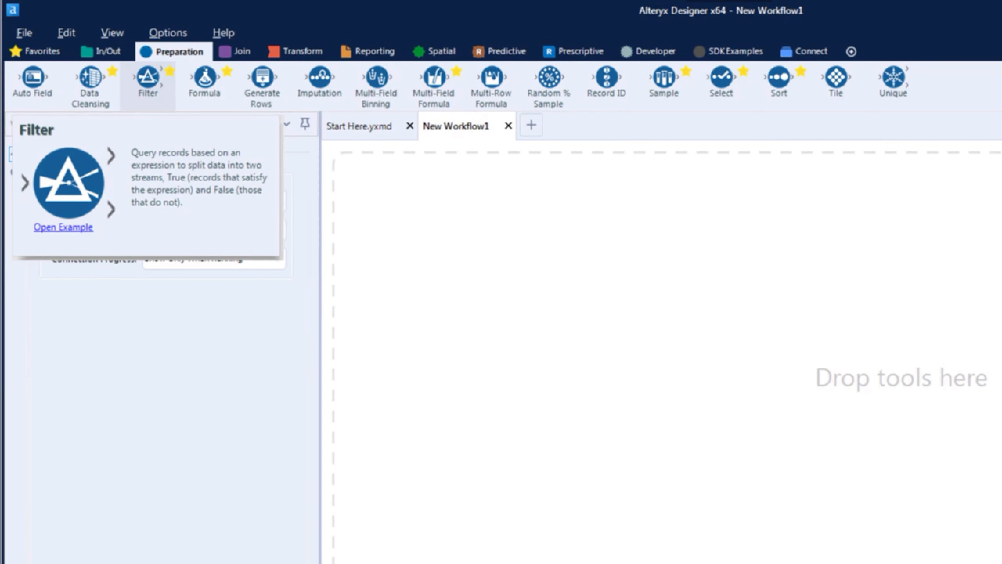
{"action": "left_click", "coordinate": [63, 228]}
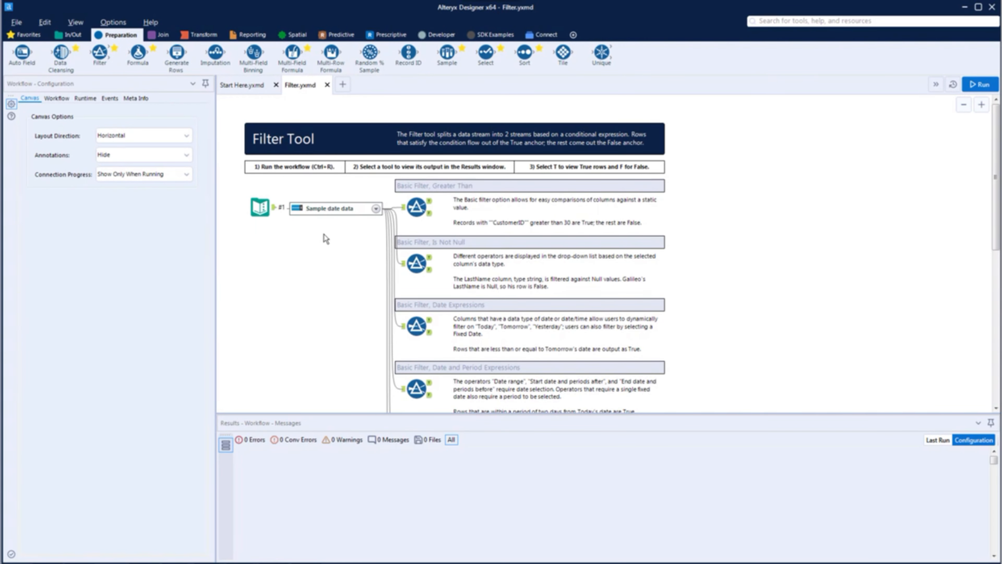
{"action": "scroll", "coordinate": [325, 239], "scroll_direction": "down", "scroll_amount": 3}
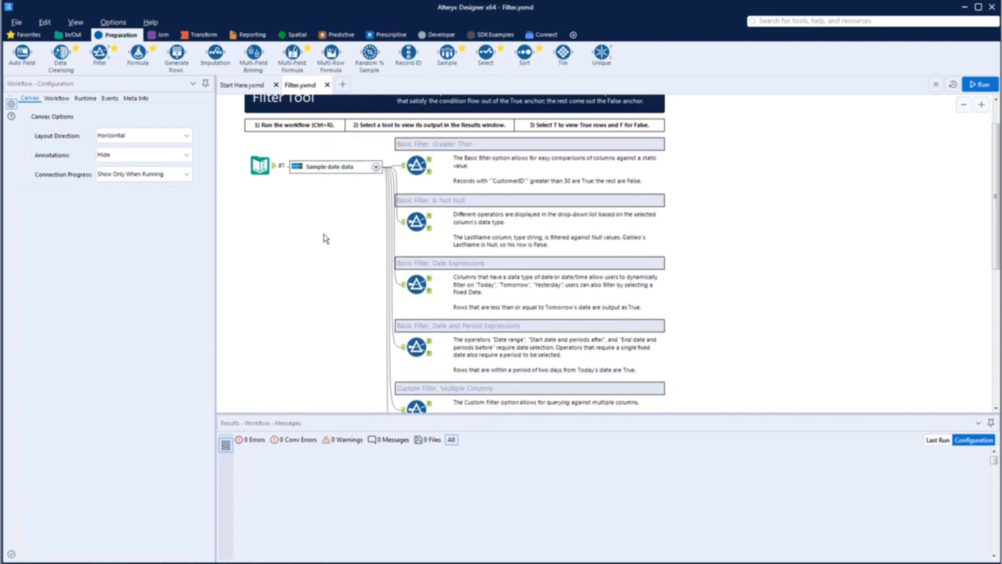
{"action": "scroll", "coordinate": [326, 238], "scroll_direction": "up", "scroll_amount": 3}
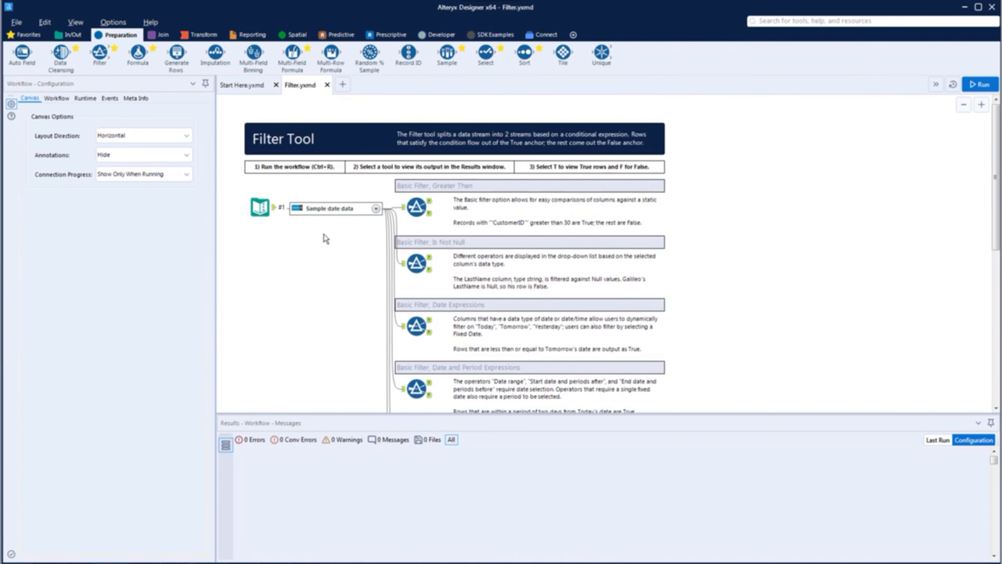
Create a new blank workflow and open the help for the Filter tool.
{"action": "left_click", "coordinate": [343, 84]}
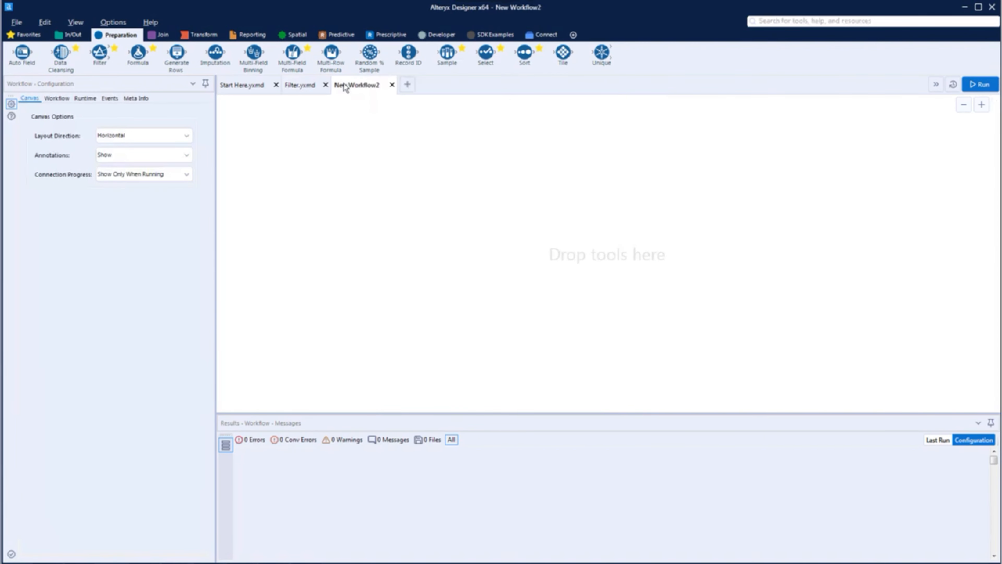
{"action": "right_click", "coordinate": [99, 54]}
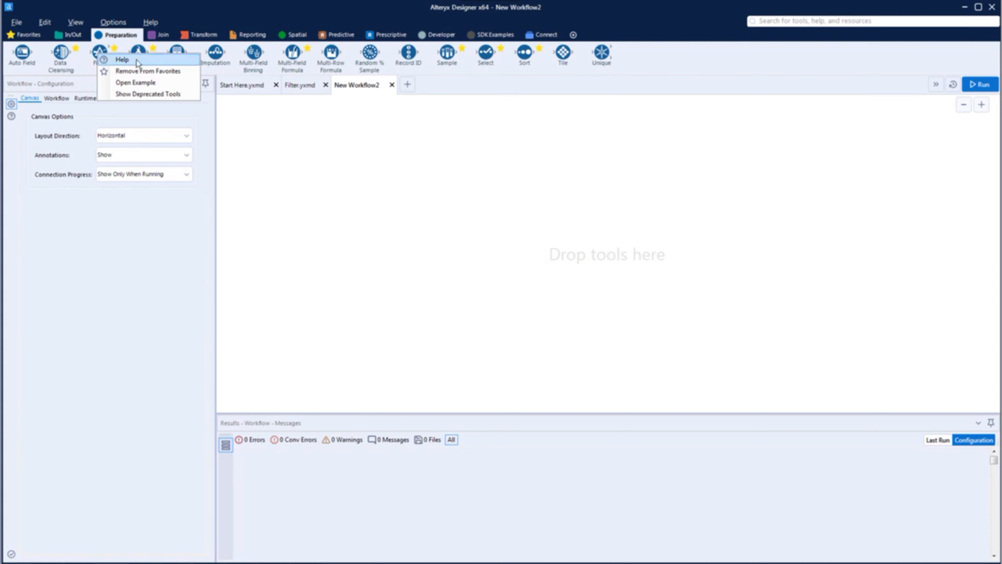
{"action": "left_click", "coordinate": [122, 59]}
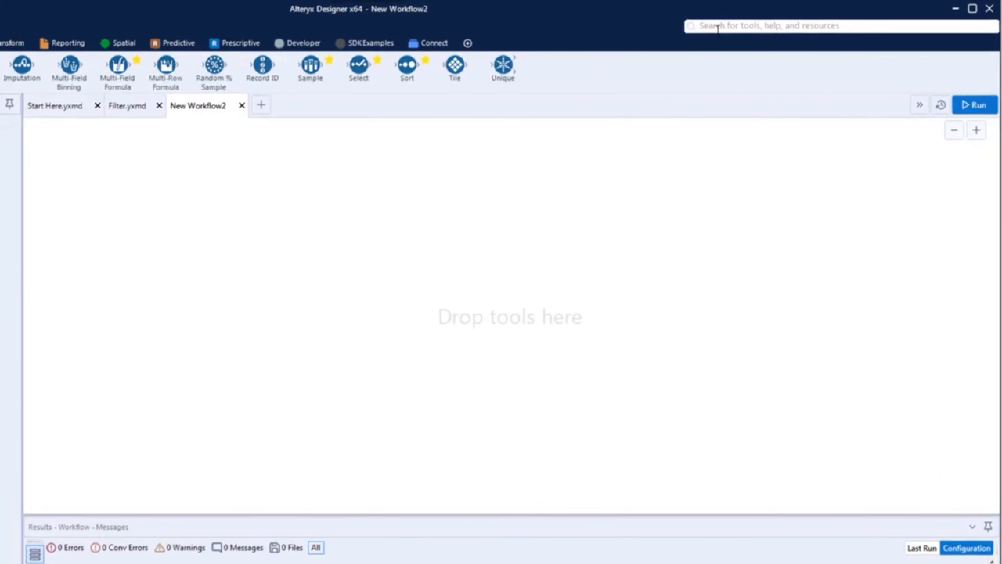
Search the tools, help and community resources for "filter data", then return to the blank canvas.
{"action": "left_click", "coordinate": [717, 27]}
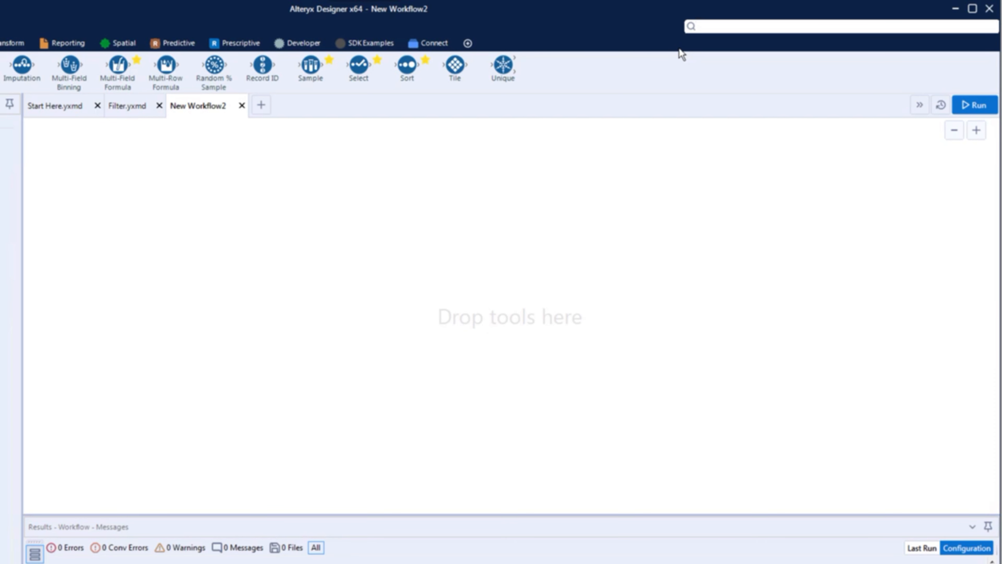
{"action": "type", "text": "filter"}
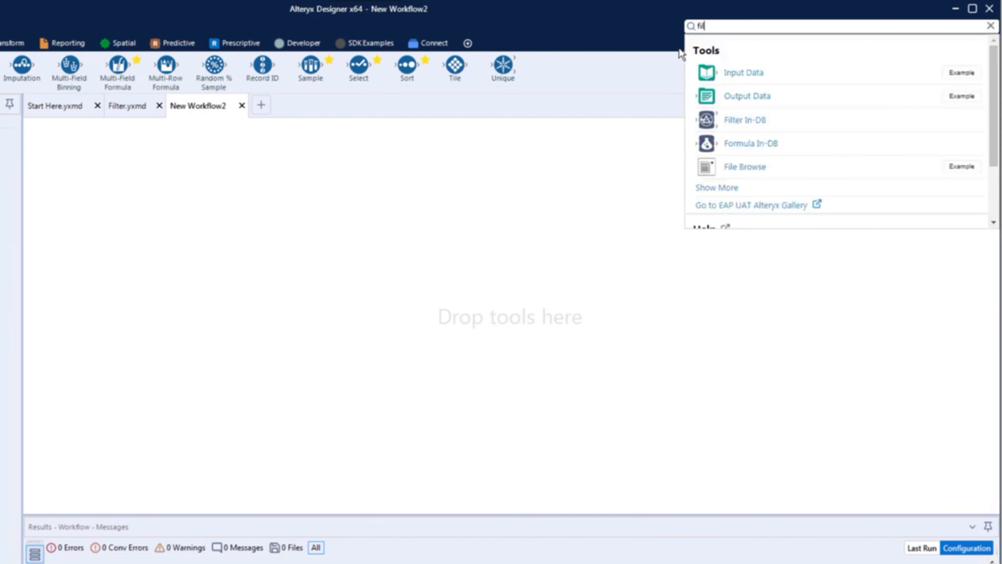
{"action": "type", "text": "ata"}
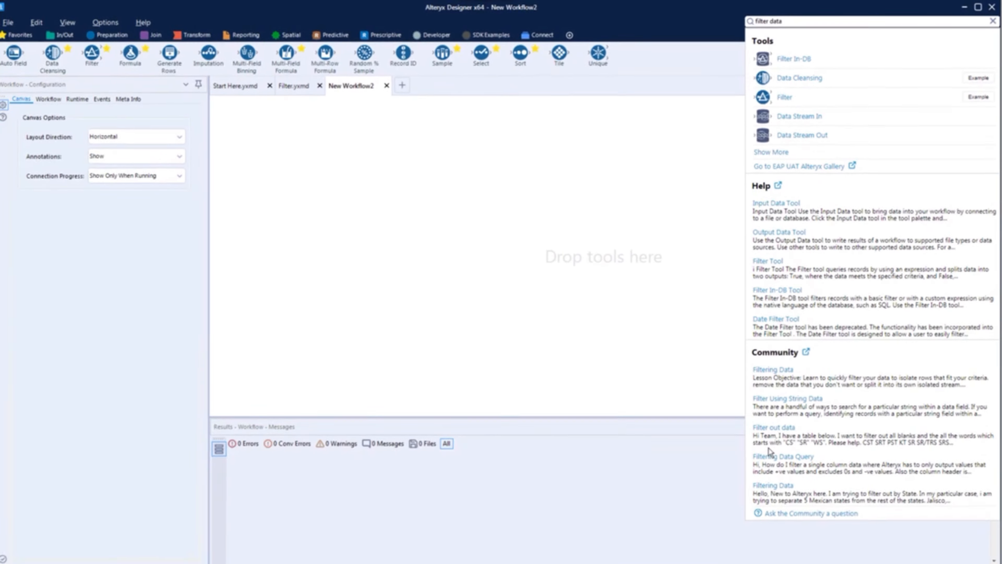
{"action": "left_click", "coordinate": [319, 188]}
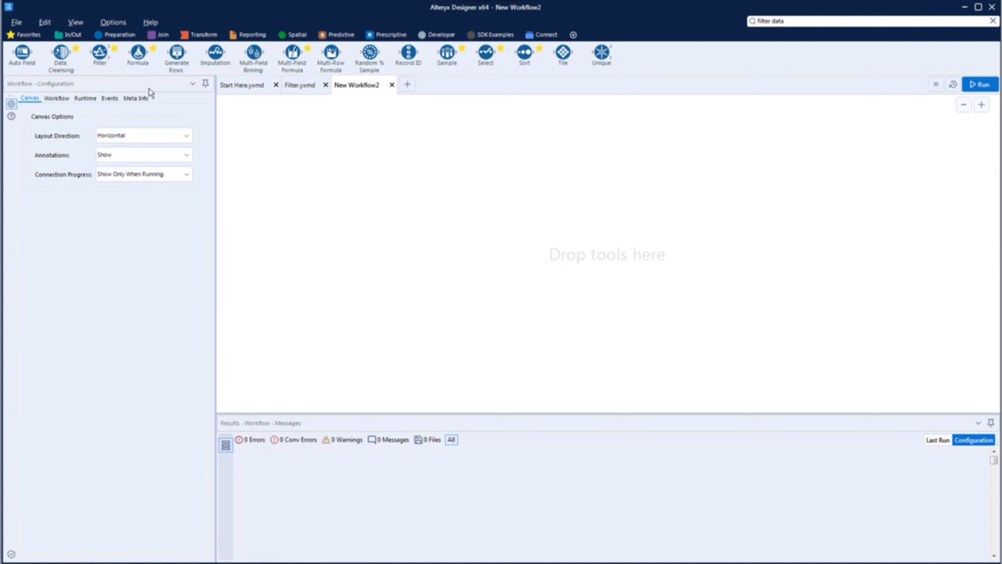
Place an Input Data tool on the blank canvas and open its file connection options.
{"action": "left_click", "coordinate": [73, 36]}
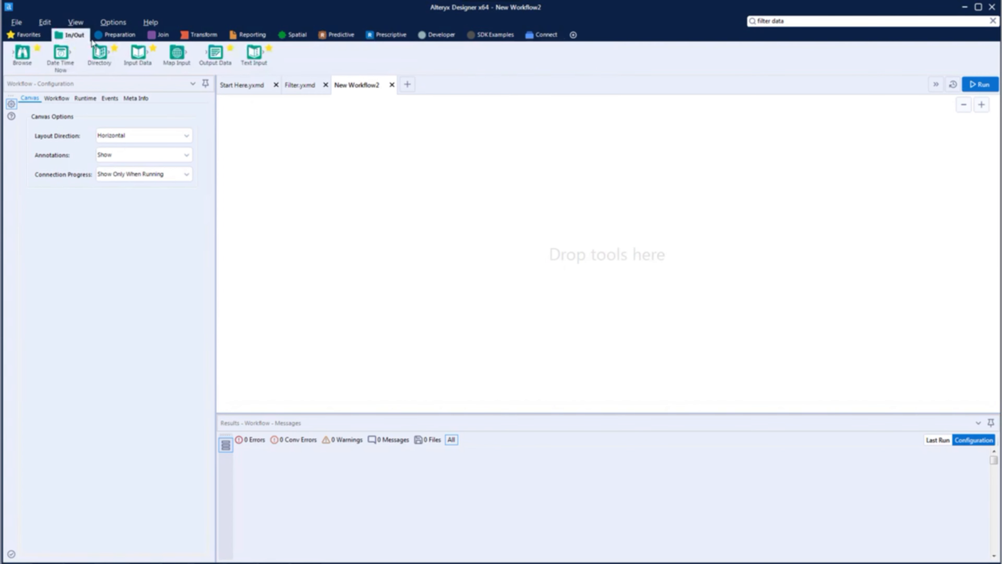
{"action": "left_click_drag", "start_coordinate": [123, 49], "coordinate": [323, 159]}
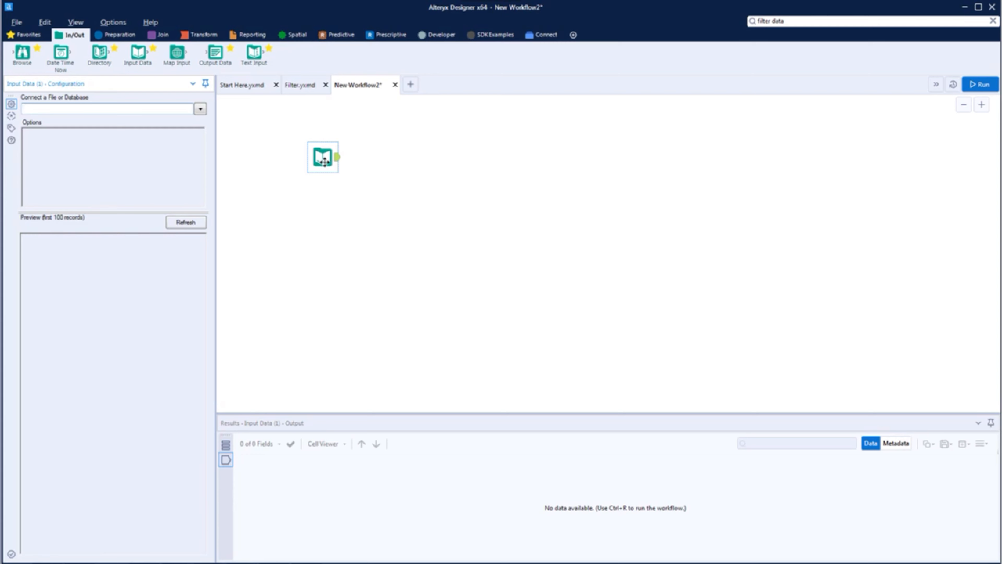
{"action": "left_click", "coordinate": [201, 110]}
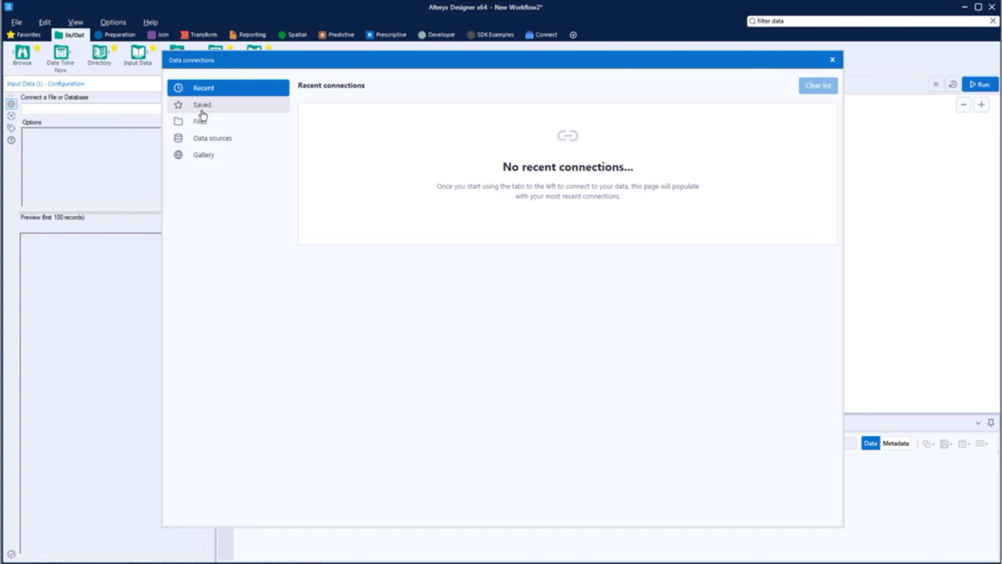
{"action": "left_click", "coordinate": [202, 122]}
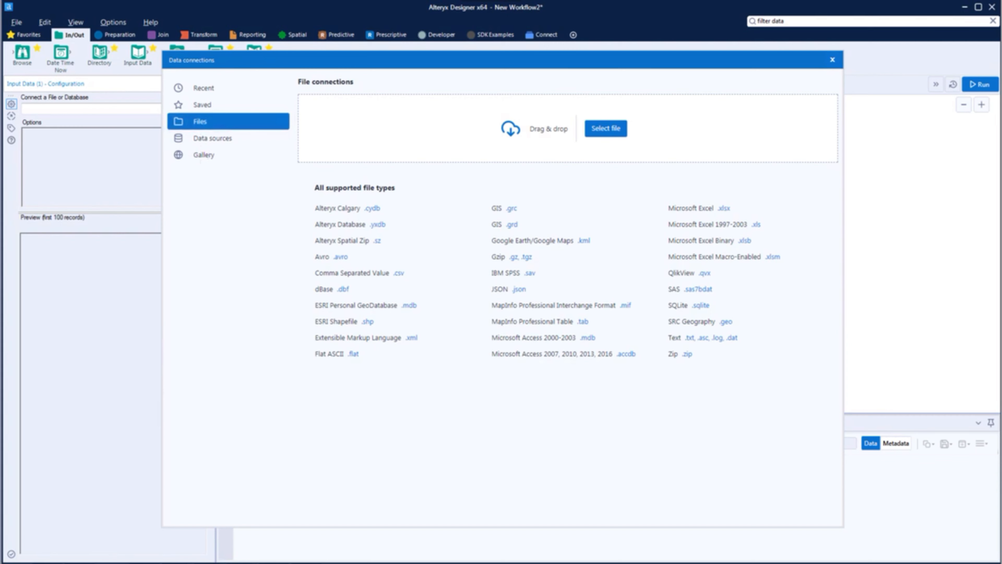
Connect the Input Data tool to the spotify_dataset Excel workbook, choosing the spotify_dataset sheet, and review its import options.
{"action": "key", "text": "alt+Tab"}
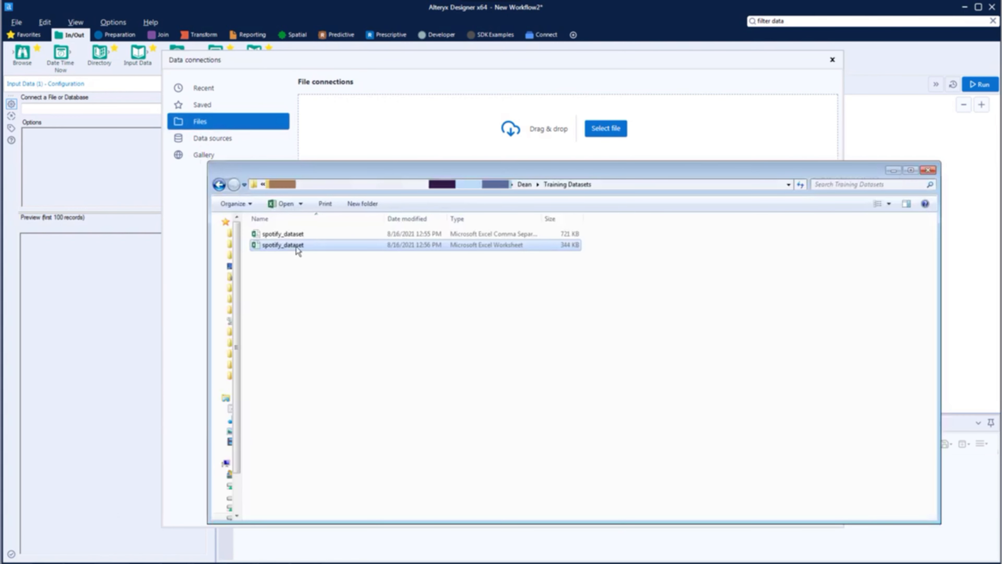
{"action": "left_click_drag", "start_coordinate": [295, 246], "coordinate": [414, 141]}
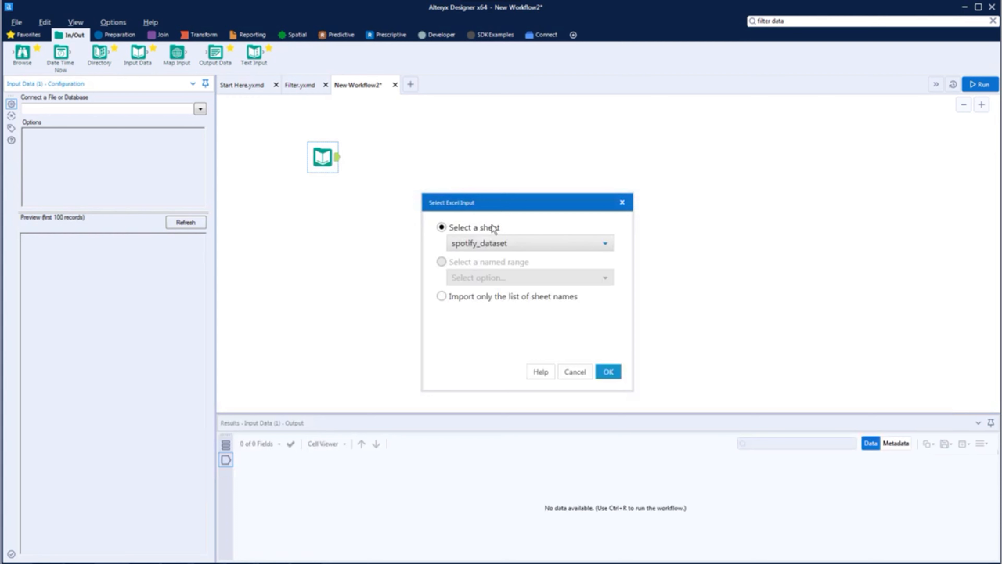
{"action": "left_click", "coordinate": [516, 244]}
{"action": "left_click", "coordinate": [517, 257]}
{"action": "left_click", "coordinate": [608, 372]}
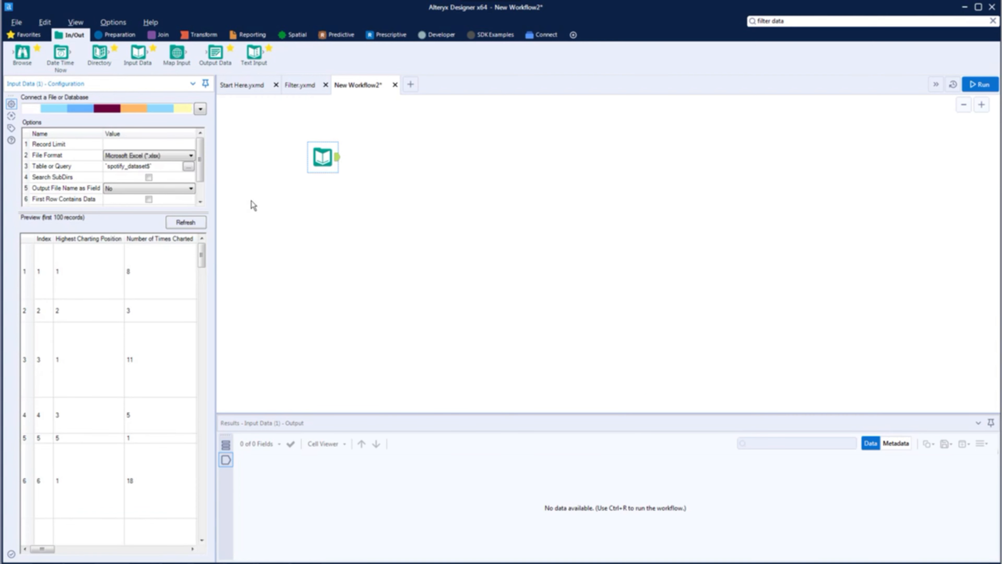
{"action": "left_click_drag", "start_coordinate": [201, 162], "coordinate": [203, 181]}
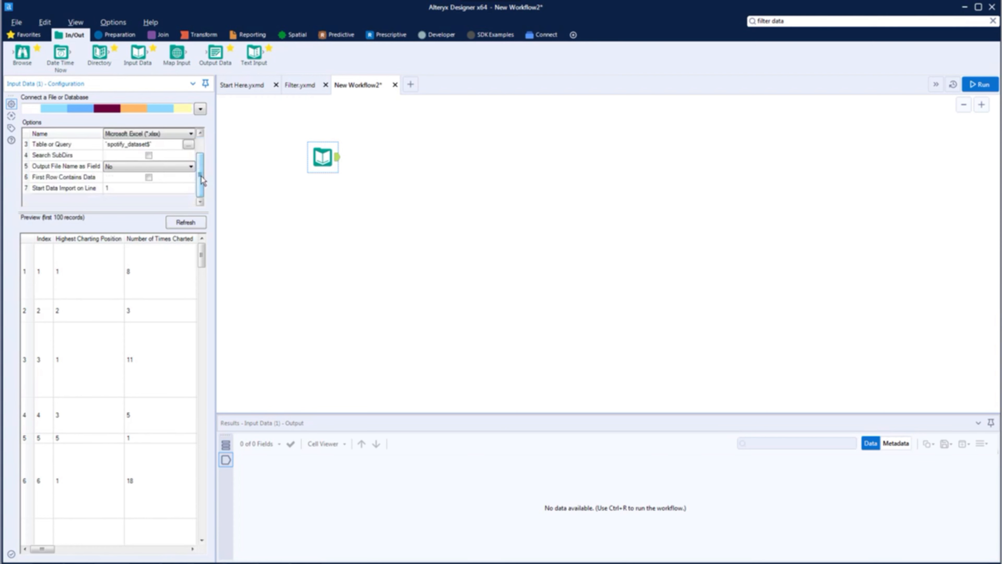
Place a Select tool on the canvas beside the Input Data tool and connect the Input Data output to it.
{"action": "mouse_move", "coordinate": [201, 256]}
{"action": "left_mouse_down"}
{"action": "mouse_move", "coordinate": [204, 347]}
{"action": "mouse_move", "coordinate": [202, 253]}
{"action": "left_mouse_up"}
{"action": "mouse_move", "coordinate": [39, 548]}
{"action": "left_mouse_down"}
{"action": "mouse_move", "coordinate": [166, 550]}
{"action": "mouse_move", "coordinate": [34, 555]}
{"action": "left_mouse_up"}
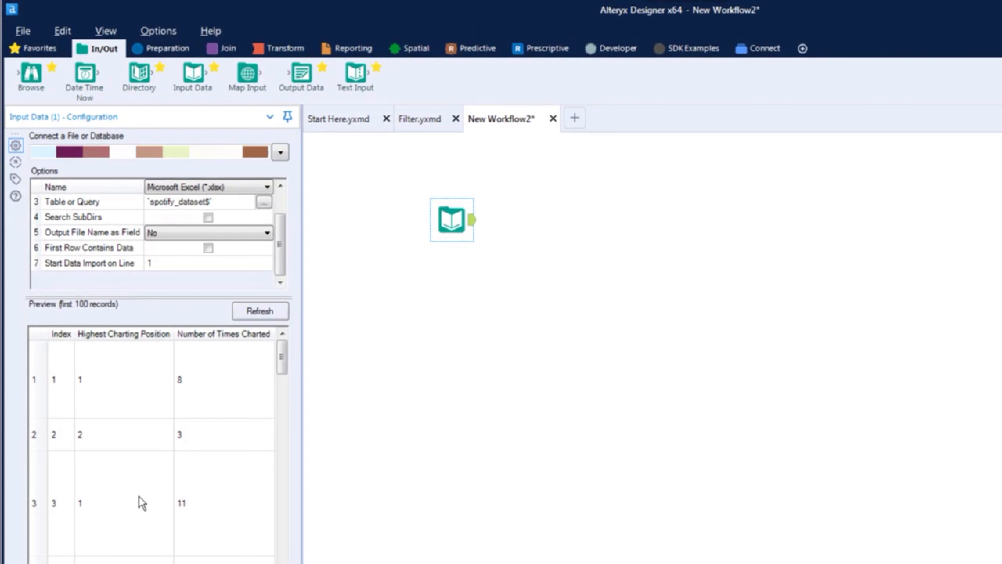
{"action": "left_click", "coordinate": [172, 50]}
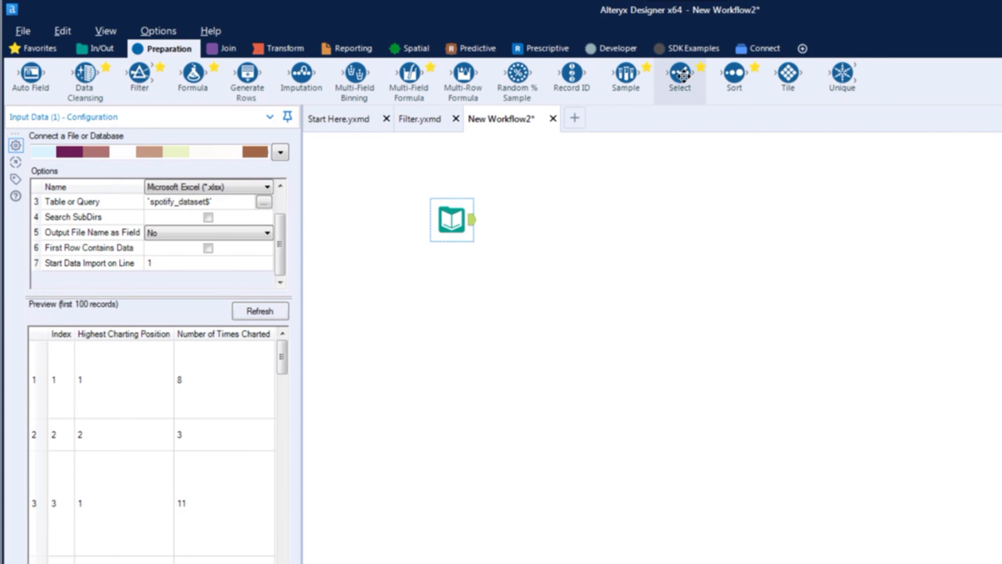
{"action": "left_click_drag", "start_coordinate": [683, 74], "coordinate": [571, 217]}
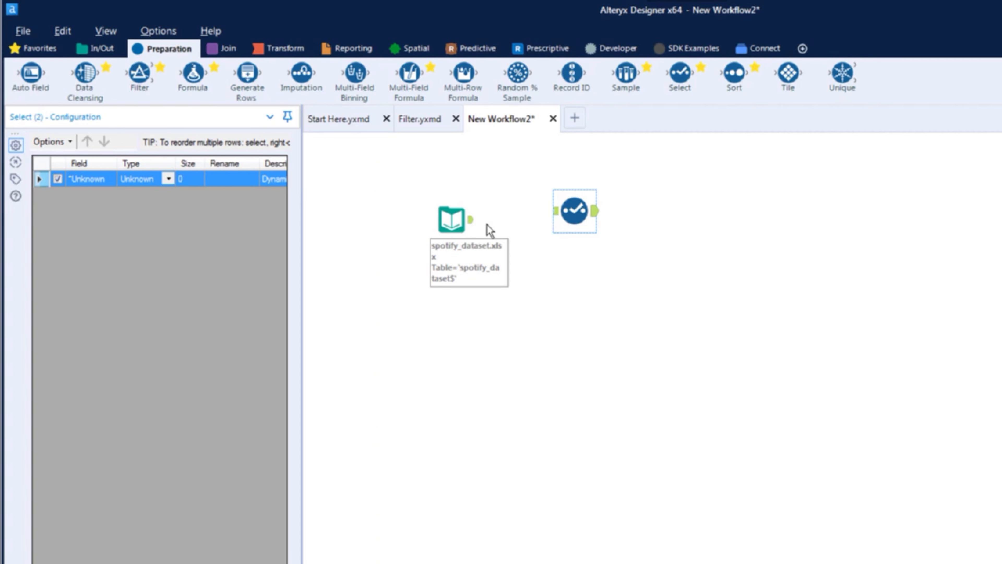
{"action": "left_click_drag", "start_coordinate": [473, 221], "coordinate": [568, 219]}
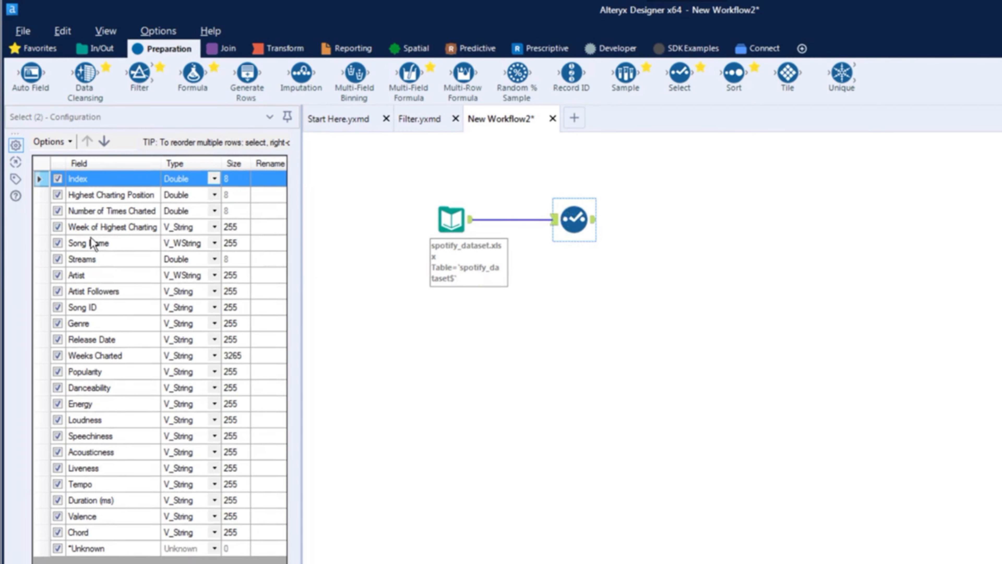
Deselect all named fields in the Select tool except Song Name, Streams, Artist, Artist Followers and Genre, keeping *Unknown selected.
{"action": "left_click", "coordinate": [58, 179]}
{"action": "left_click", "coordinate": [58, 194]}
{"action": "left_click", "coordinate": [57, 211]}
{"action": "left_click", "coordinate": [57, 227]}
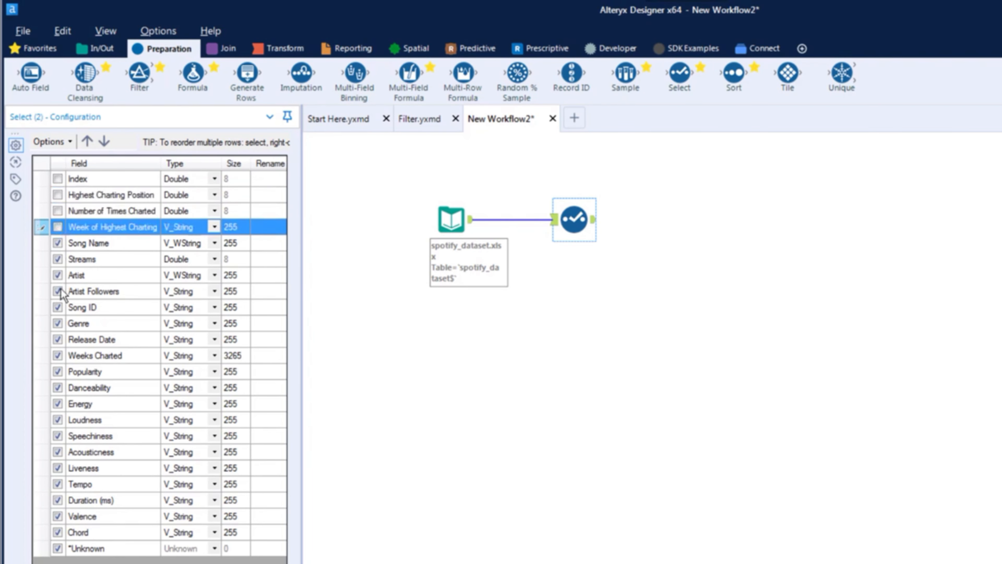
{"action": "left_click", "coordinate": [57, 307]}
{"action": "left_click", "coordinate": [57, 339]}
{"action": "left_click_drag", "start_coordinate": [58, 354], "coordinate": [57, 532]}
{"action": "left_click", "coordinate": [619, 290]}
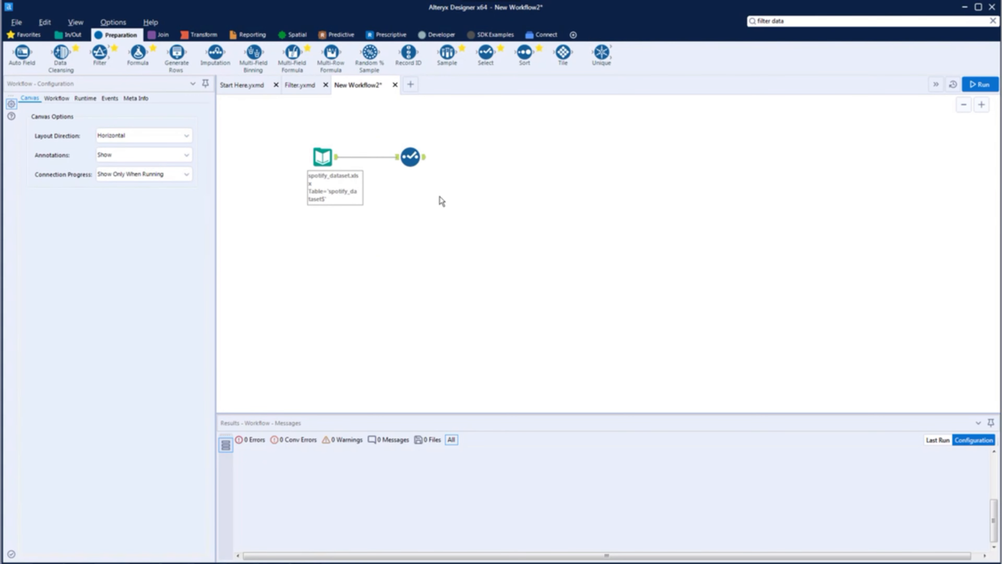
Add a Browse tool after the Select tool and run the workflow, dismissing the completion message.
{"action": "left_click", "coordinate": [413, 155]}
{"action": "right_click", "coordinate": [413, 154]}
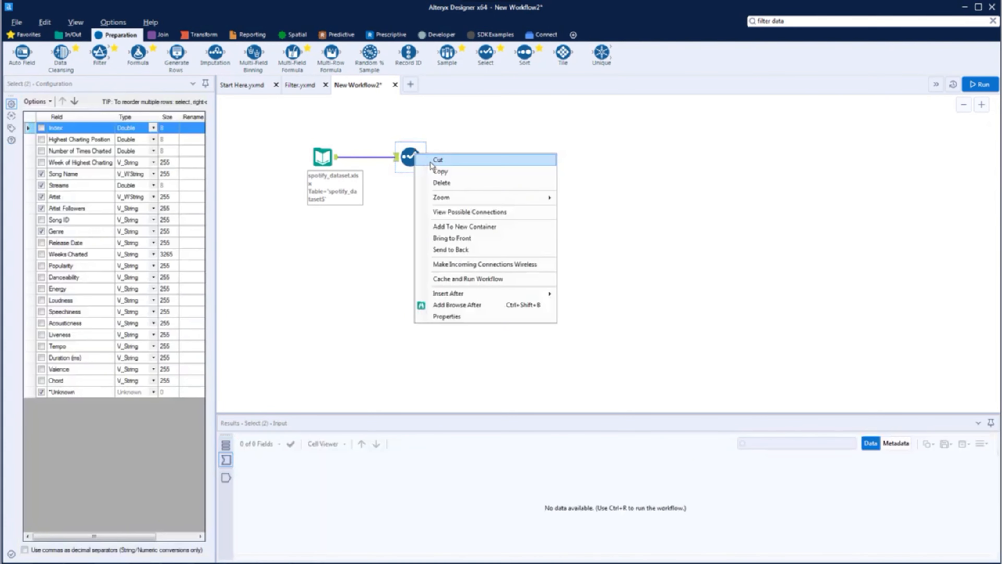
{"action": "left_click", "coordinate": [428, 307]}
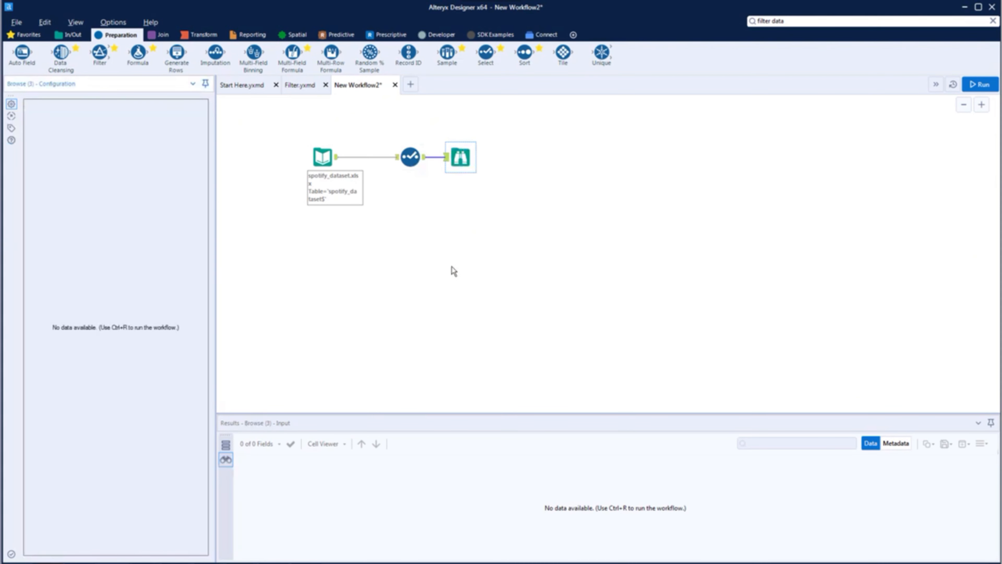
{"action": "left_click", "coordinate": [73, 36]}
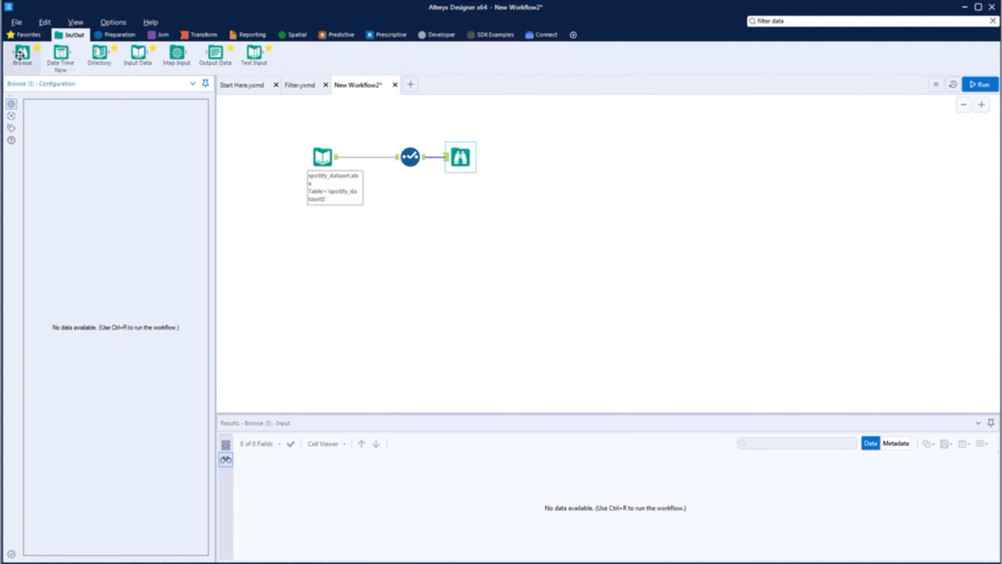
{"action": "mouse_move", "coordinate": [20, 54]}
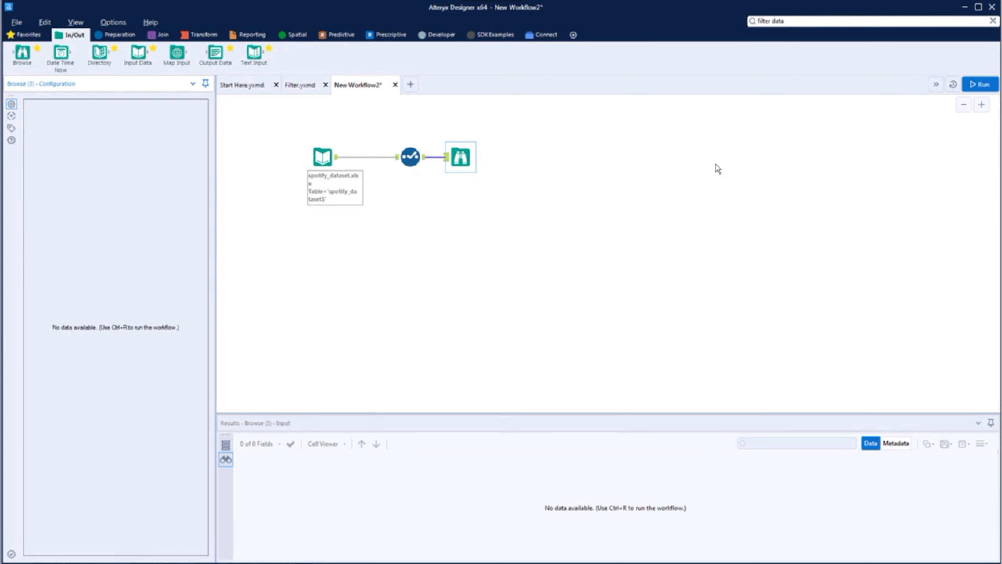
{"action": "left_click", "coordinate": [980, 84]}
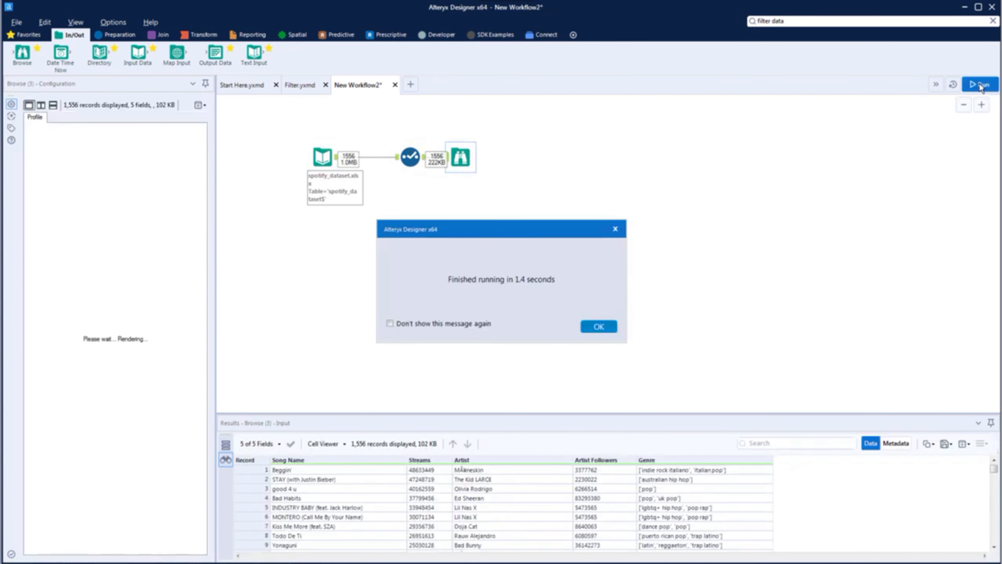
{"action": "left_click", "coordinate": [590, 327]}
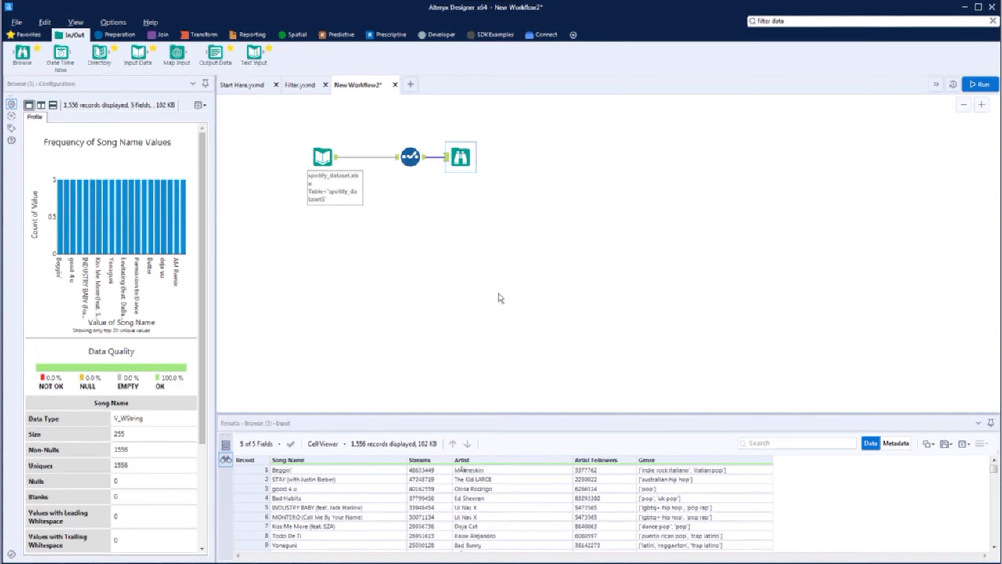
Compare the output records of the Input Data, Select and Browse tools, and examine the Song Name data profile in Browse.
{"action": "left_click", "coordinate": [323, 157]}
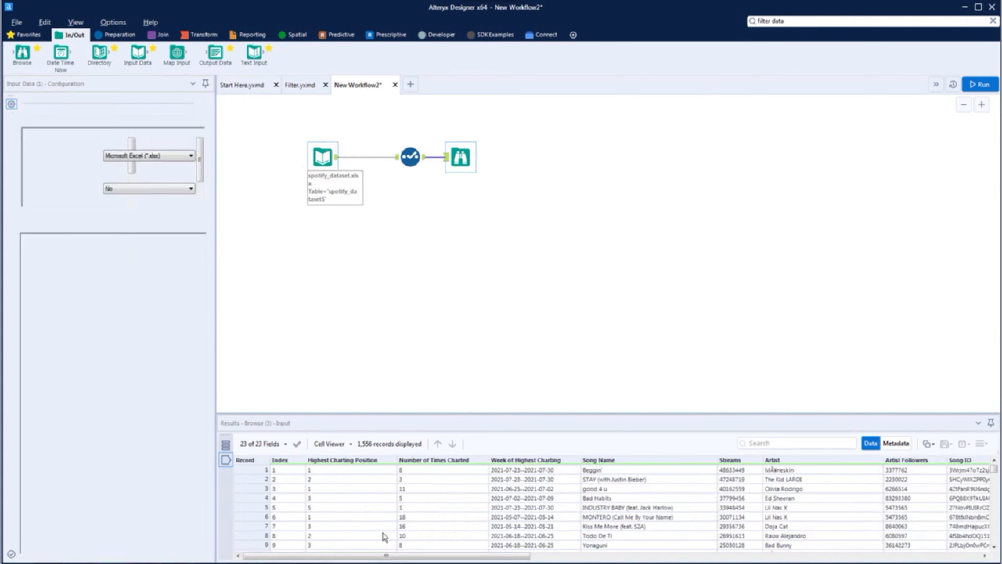
{"action": "left_click_drag", "start_coordinate": [387, 556], "coordinate": [339, 556]}
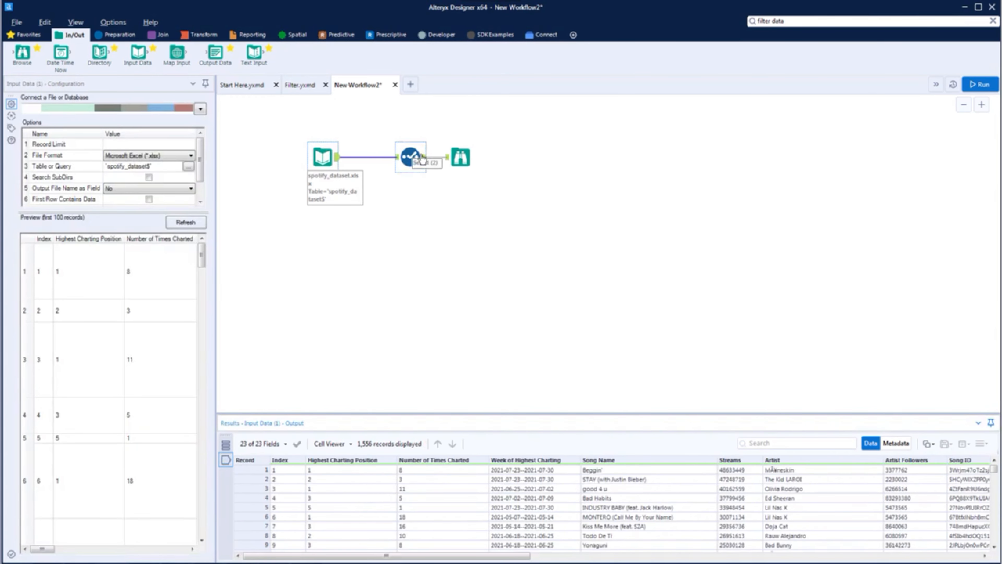
{"action": "left_click", "coordinate": [410, 157]}
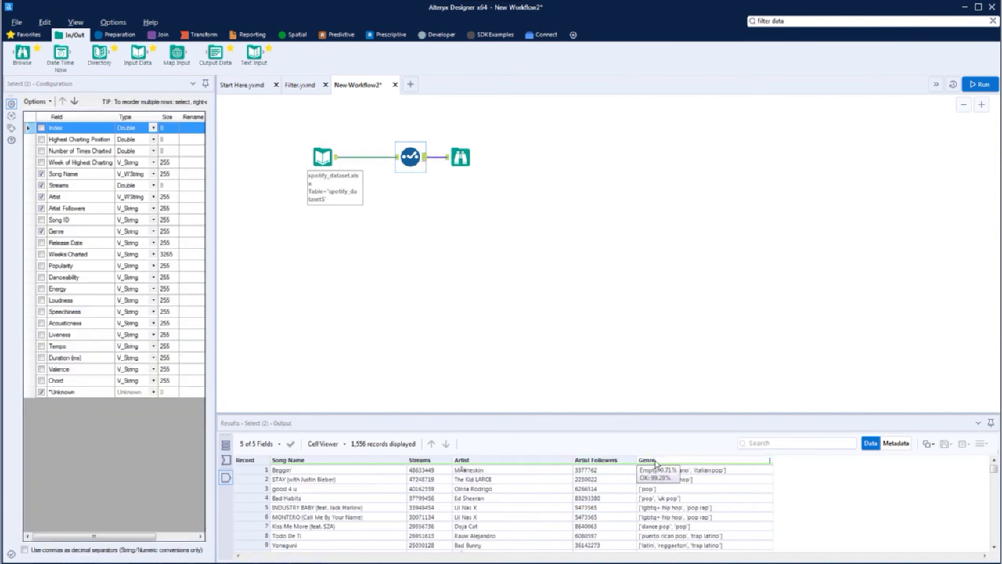
{"action": "left_click", "coordinate": [460, 157]}
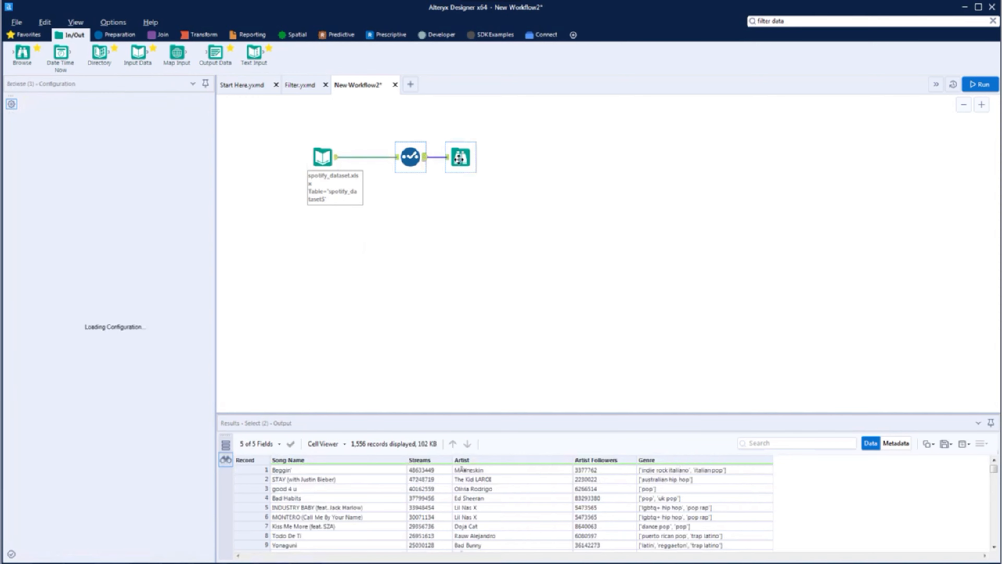
{"action": "scroll", "coordinate": [208, 278], "scroll_direction": "down", "scroll_amount": 5}
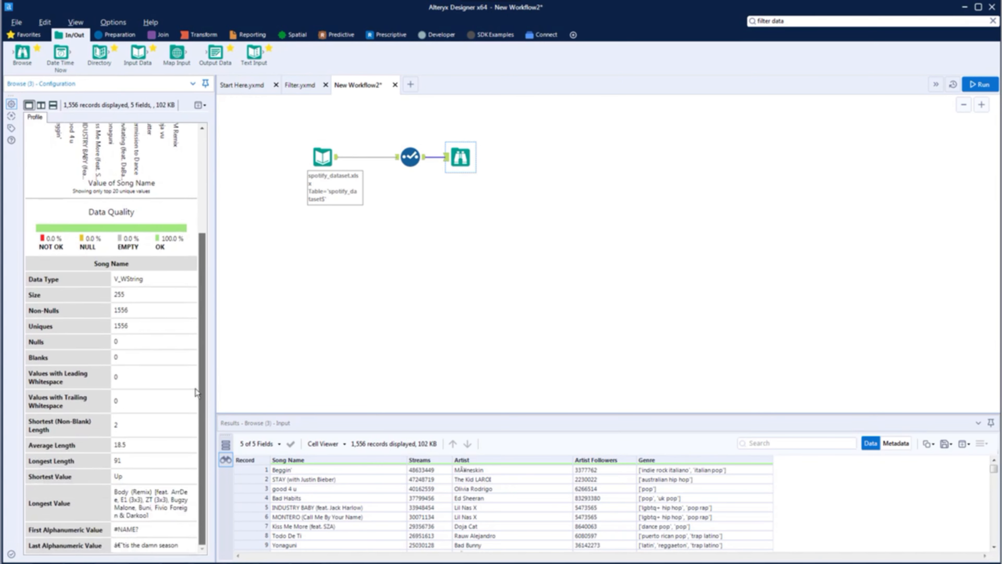